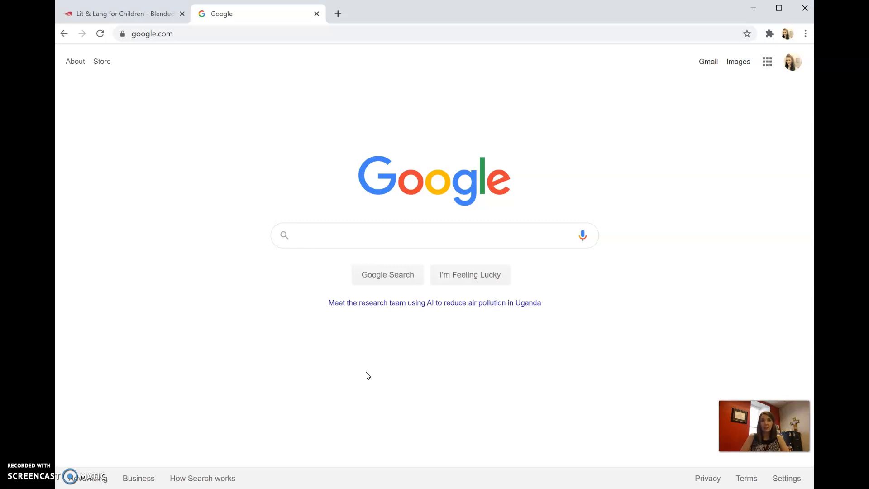
- Open Google Slides from the Google home page and create a new blank presentation
left_click(766, 63)
scroll(740, 158, "down", 8)
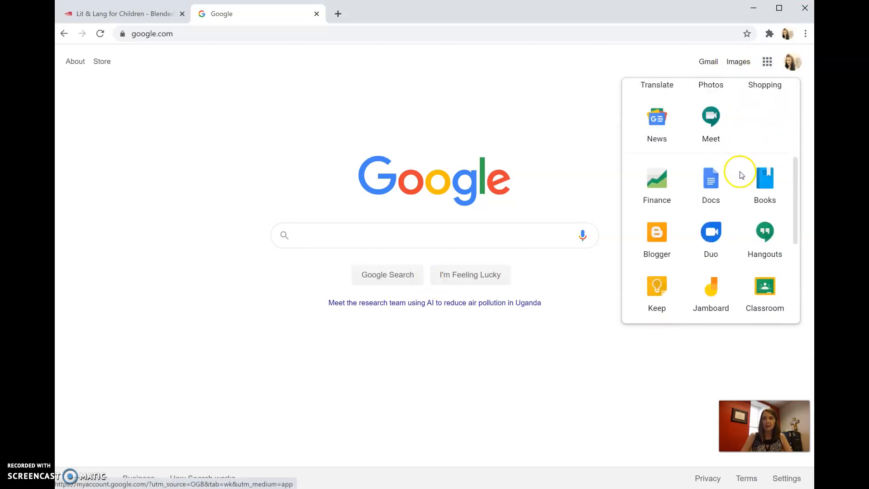
left_click(764, 156)
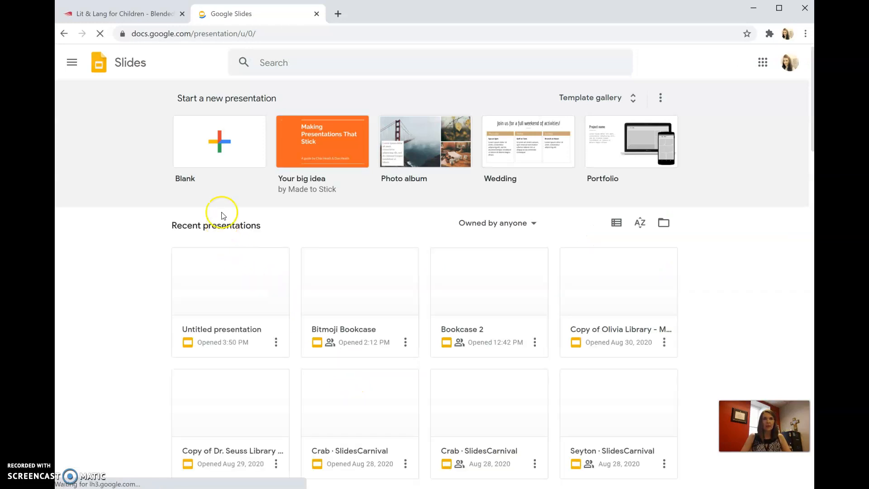
left_click(221, 141)
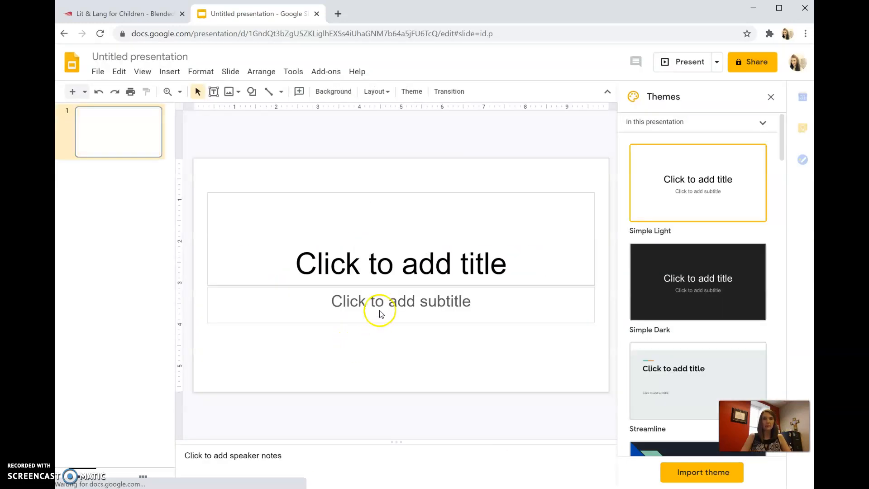
- Delete the title and subtitle placeholders from the first slide and dismiss the theme choices
left_click(425, 194)
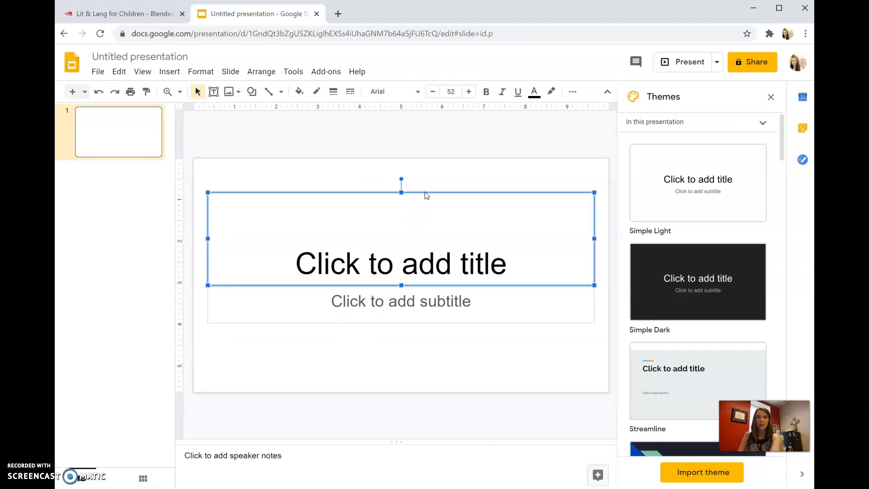
key("Delete")
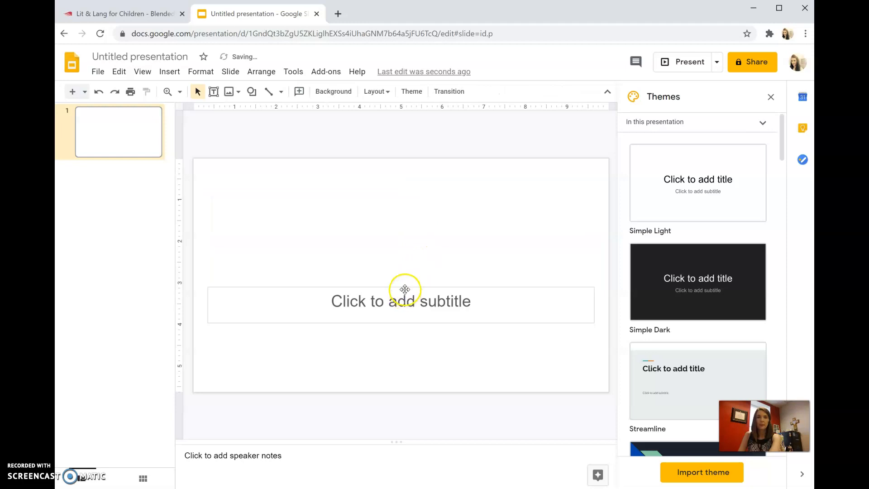
left_click(405, 288)
key("Delete")
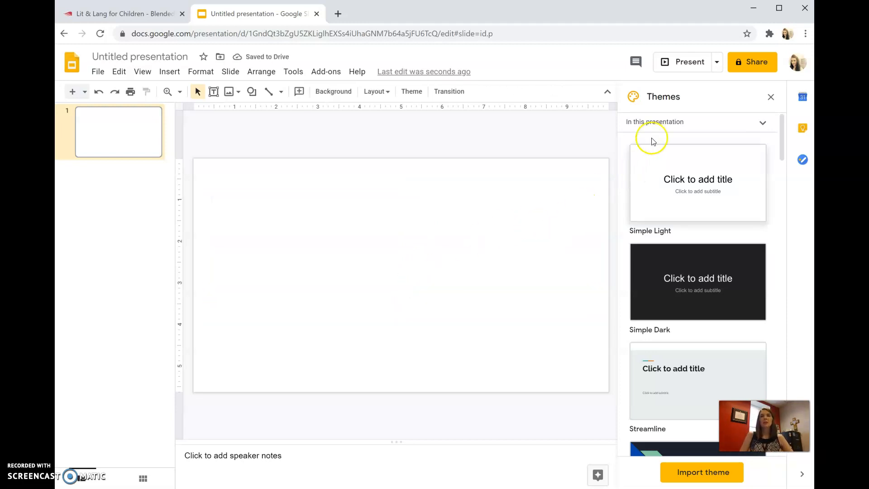
left_click(772, 97)
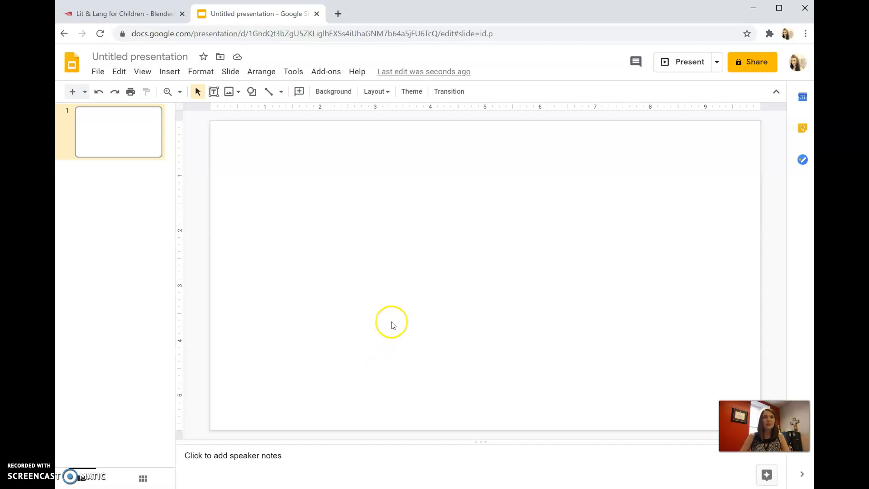
- Start changing the slide background to an image and search Google Images for "wall and floor background"
left_click(225, 76)
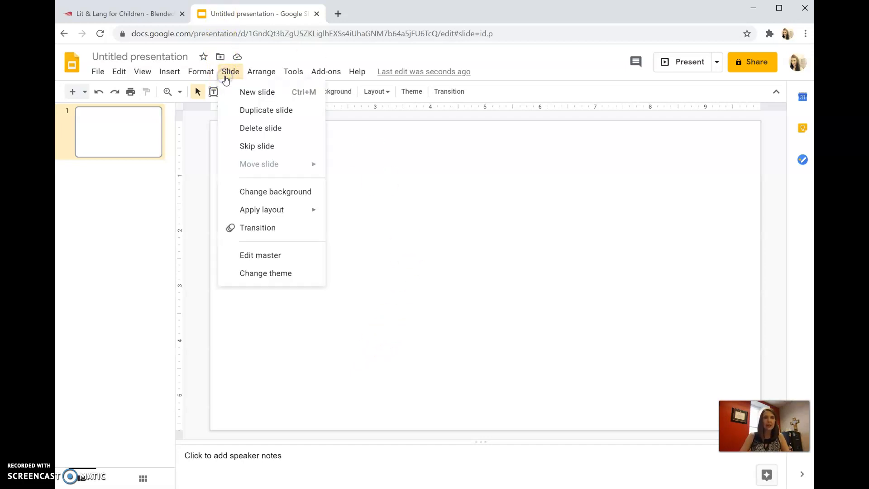
left_click(240, 192)
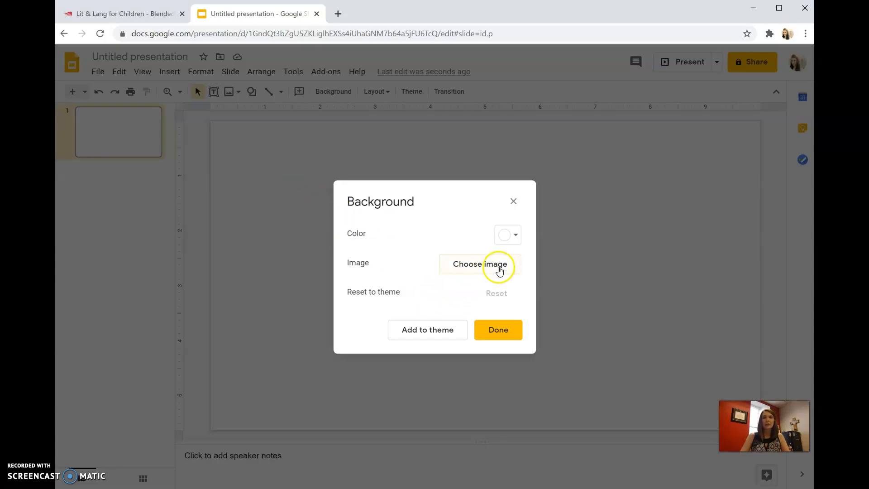
left_click(498, 268)
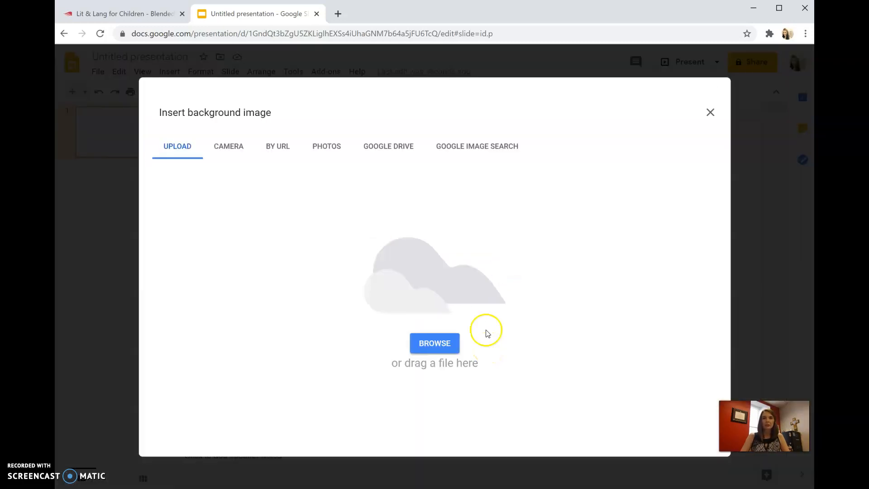
left_click(471, 148)
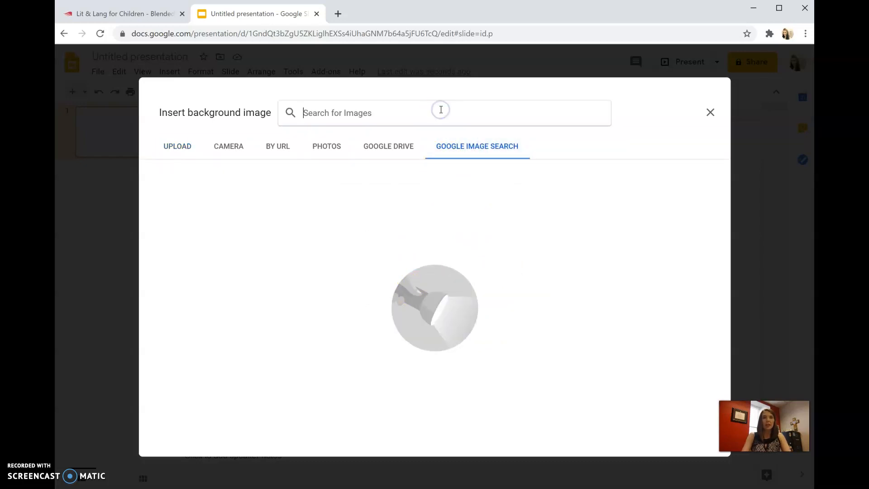
type("wall and floor")
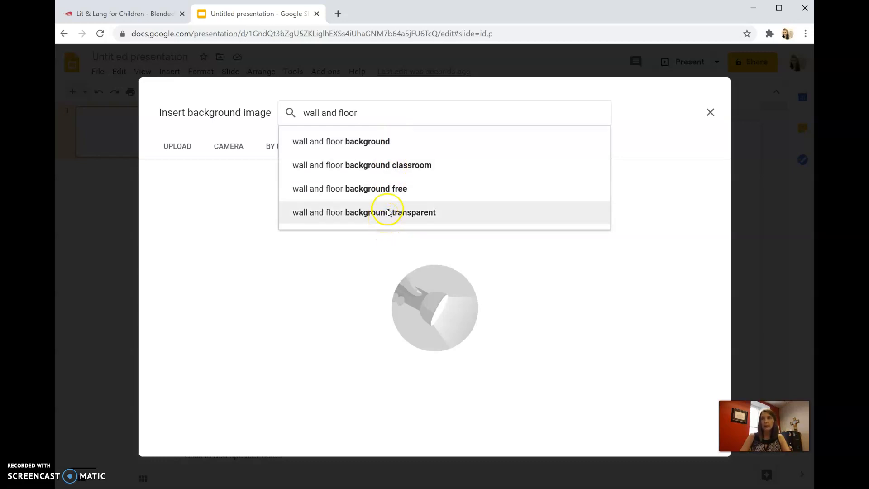
left_click(409, 142)
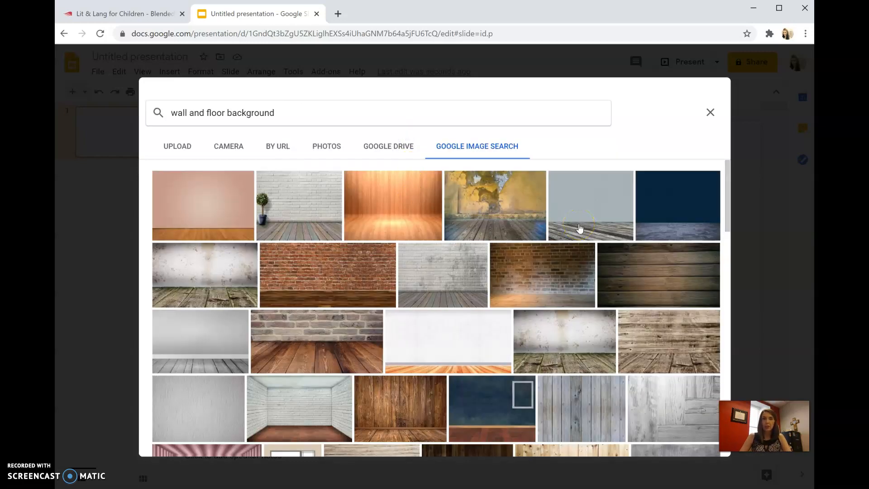
- Insert the yellow striped wall with wooden plank floor image as the slide background and apply it
scroll(580, 229, "down", 6)
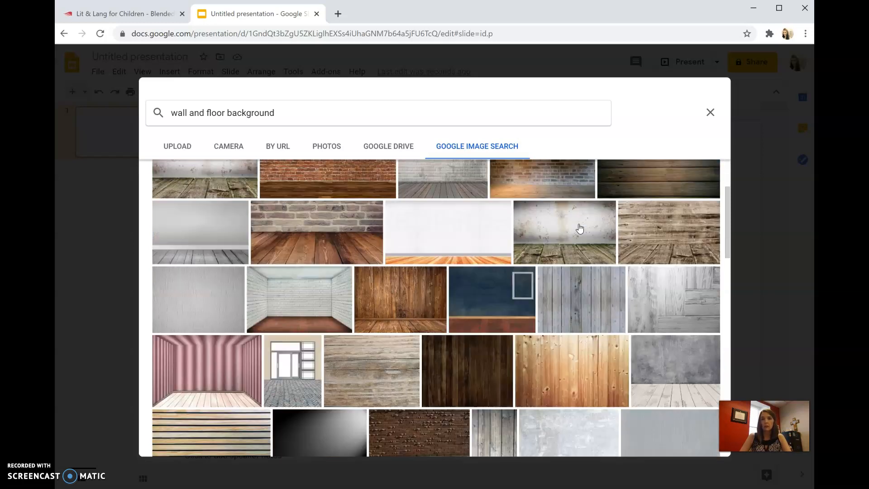
scroll(580, 229, "down", 3)
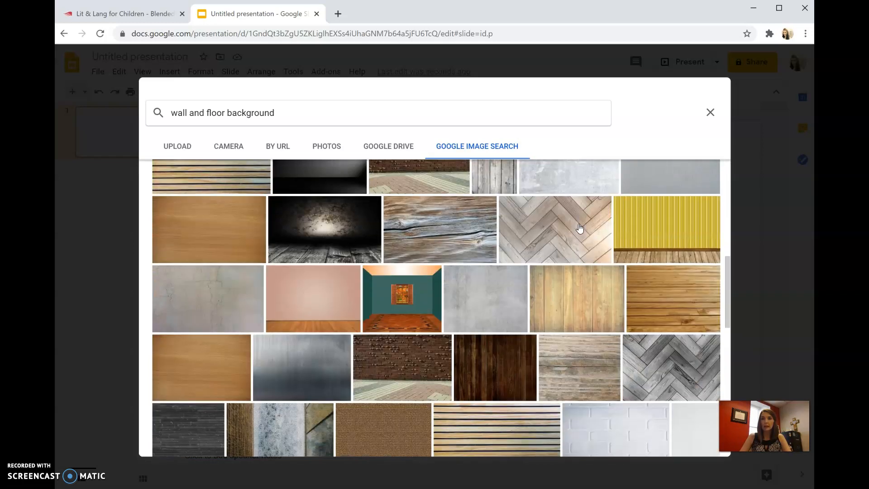
scroll(580, 228, "down", 1)
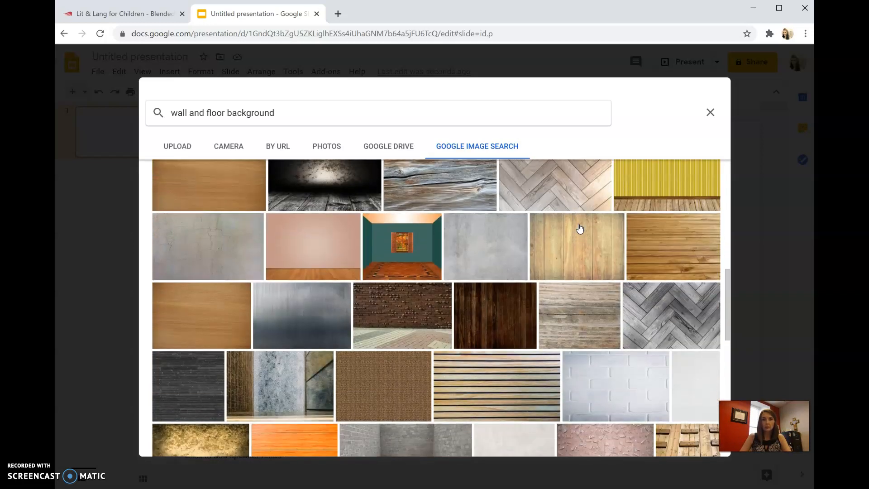
scroll(580, 229, "up", 1)
scroll(580, 228, "up", 1)
left_click(658, 270)
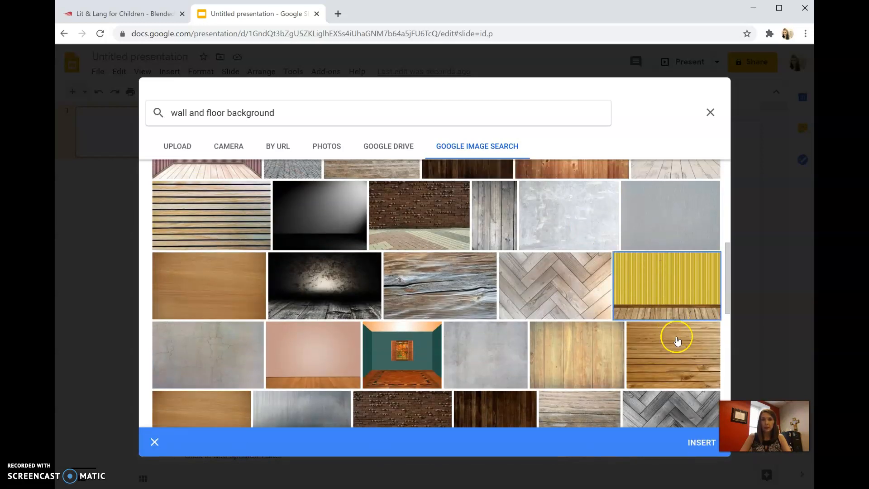
left_click(696, 445)
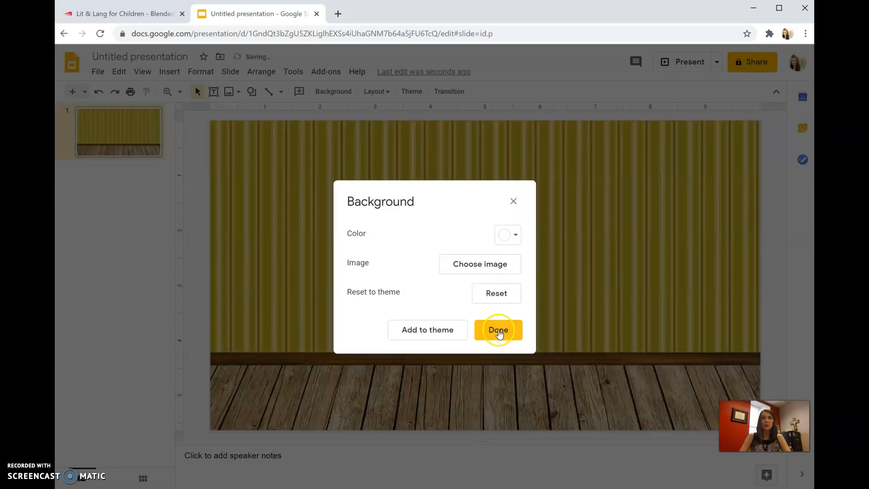
left_click(500, 334)
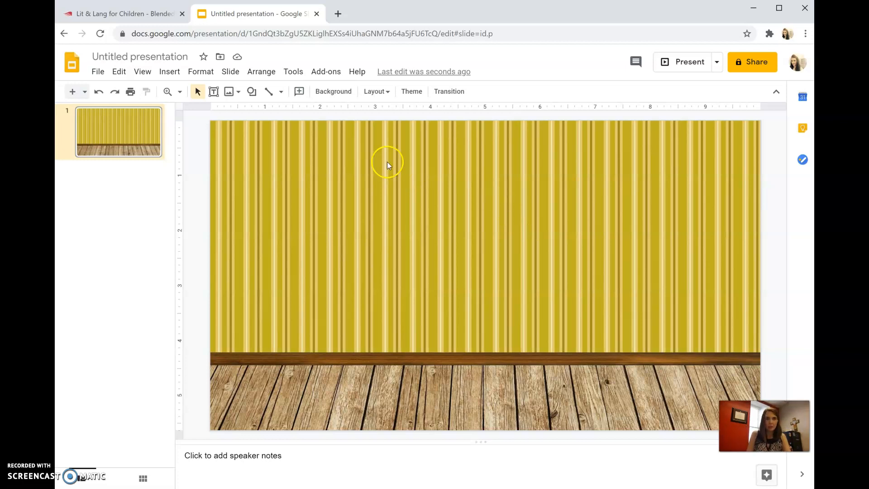
- Search the web for a "bookshelf vector" image to insert on the slide
left_click(181, 73)
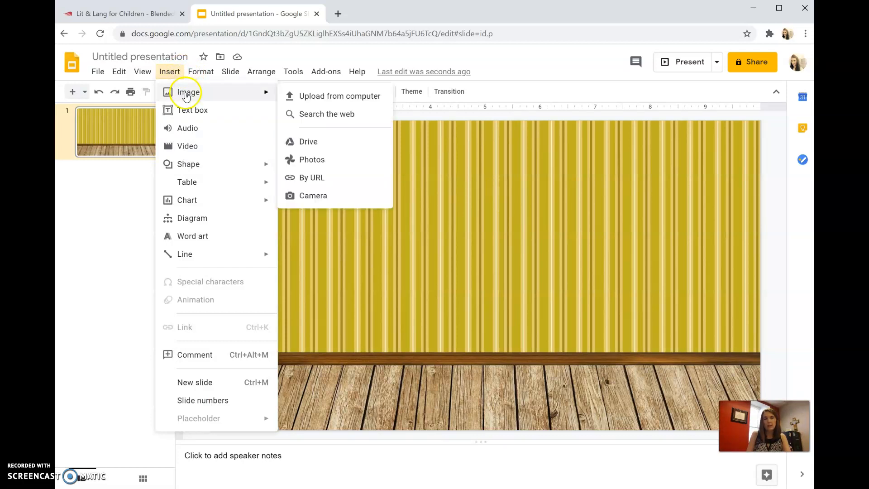
left_click(294, 73)
mouse_move(169, 71)
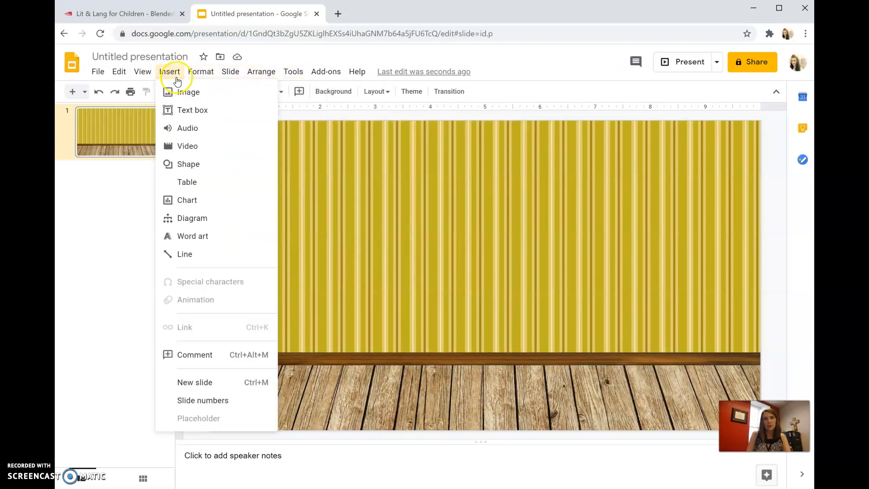
mouse_move(178, 94)
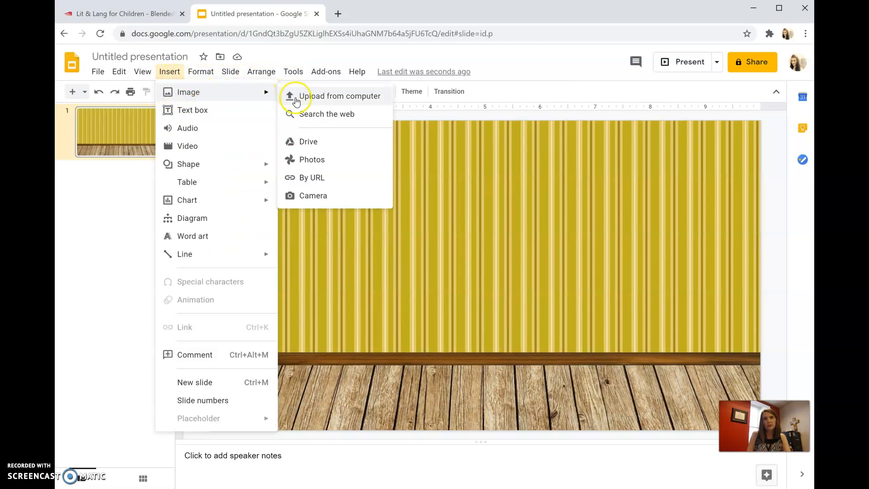
left_click(305, 115)
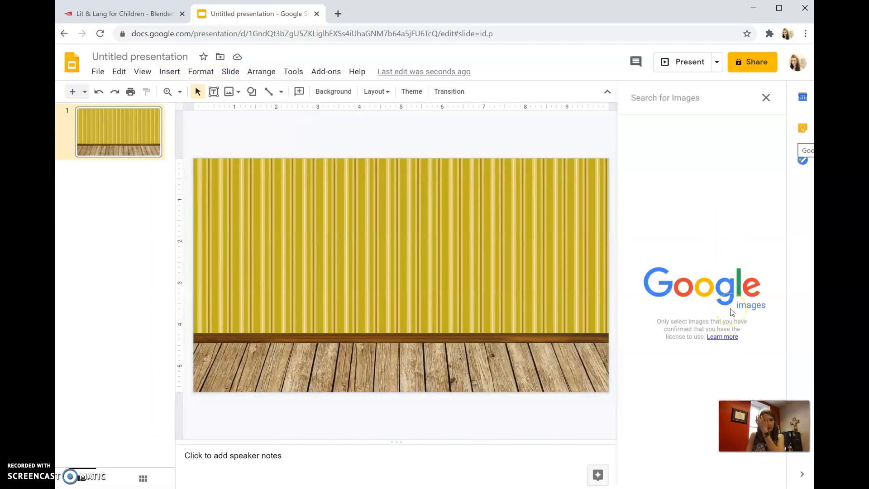
left_click(710, 99)
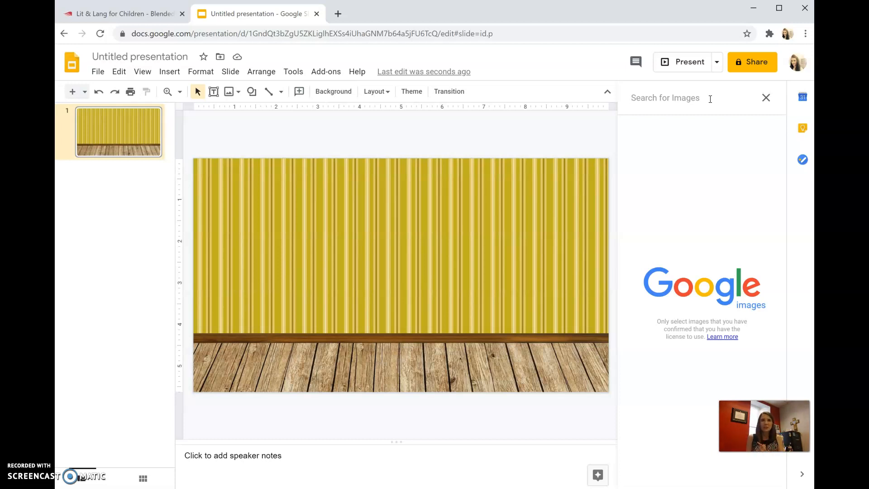
type("book")
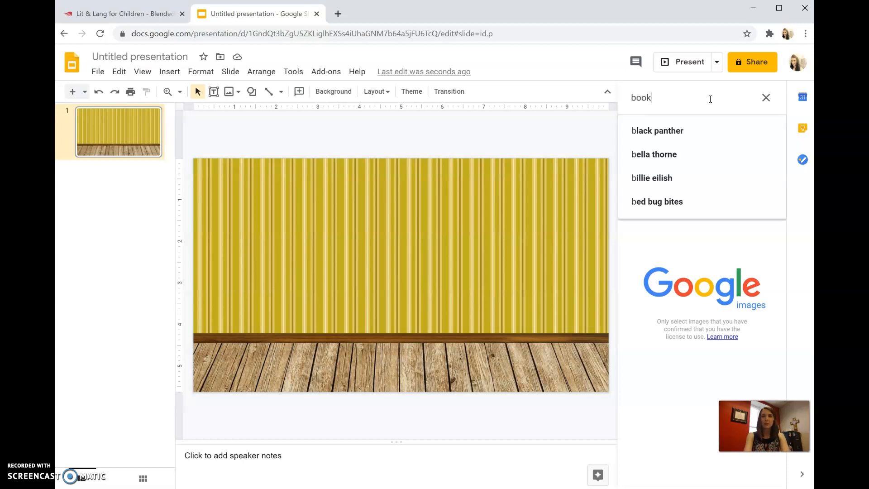
type("shelf")
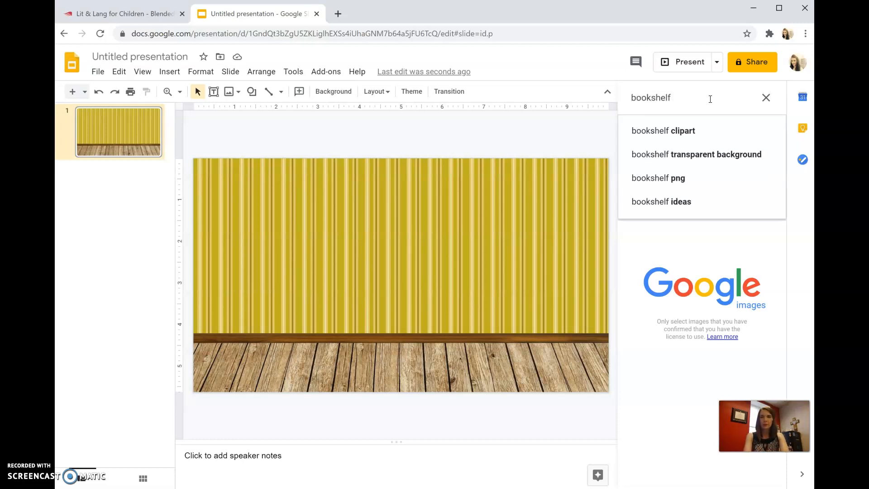
type(" vector")
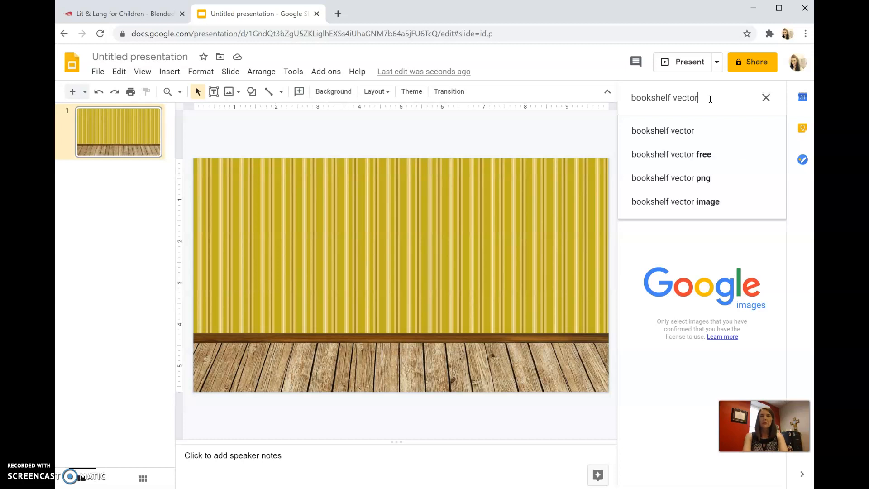